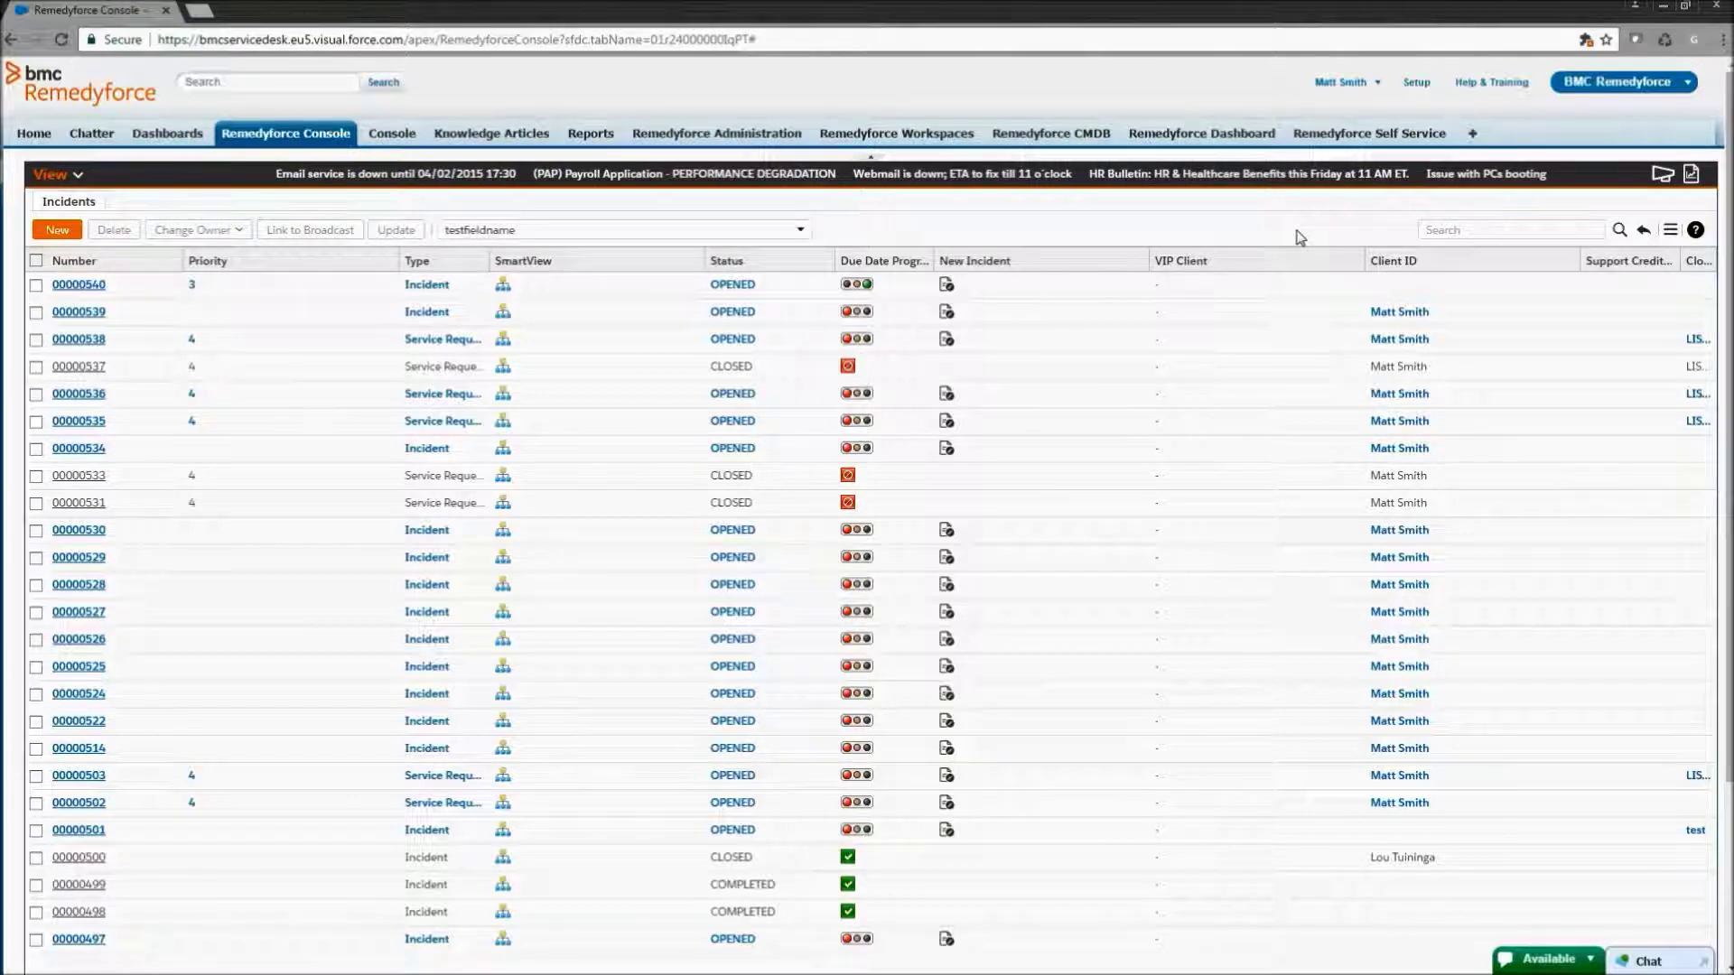
Check the incident list column chooser without changing columns, then open incident 00000534.
click(1670, 231)
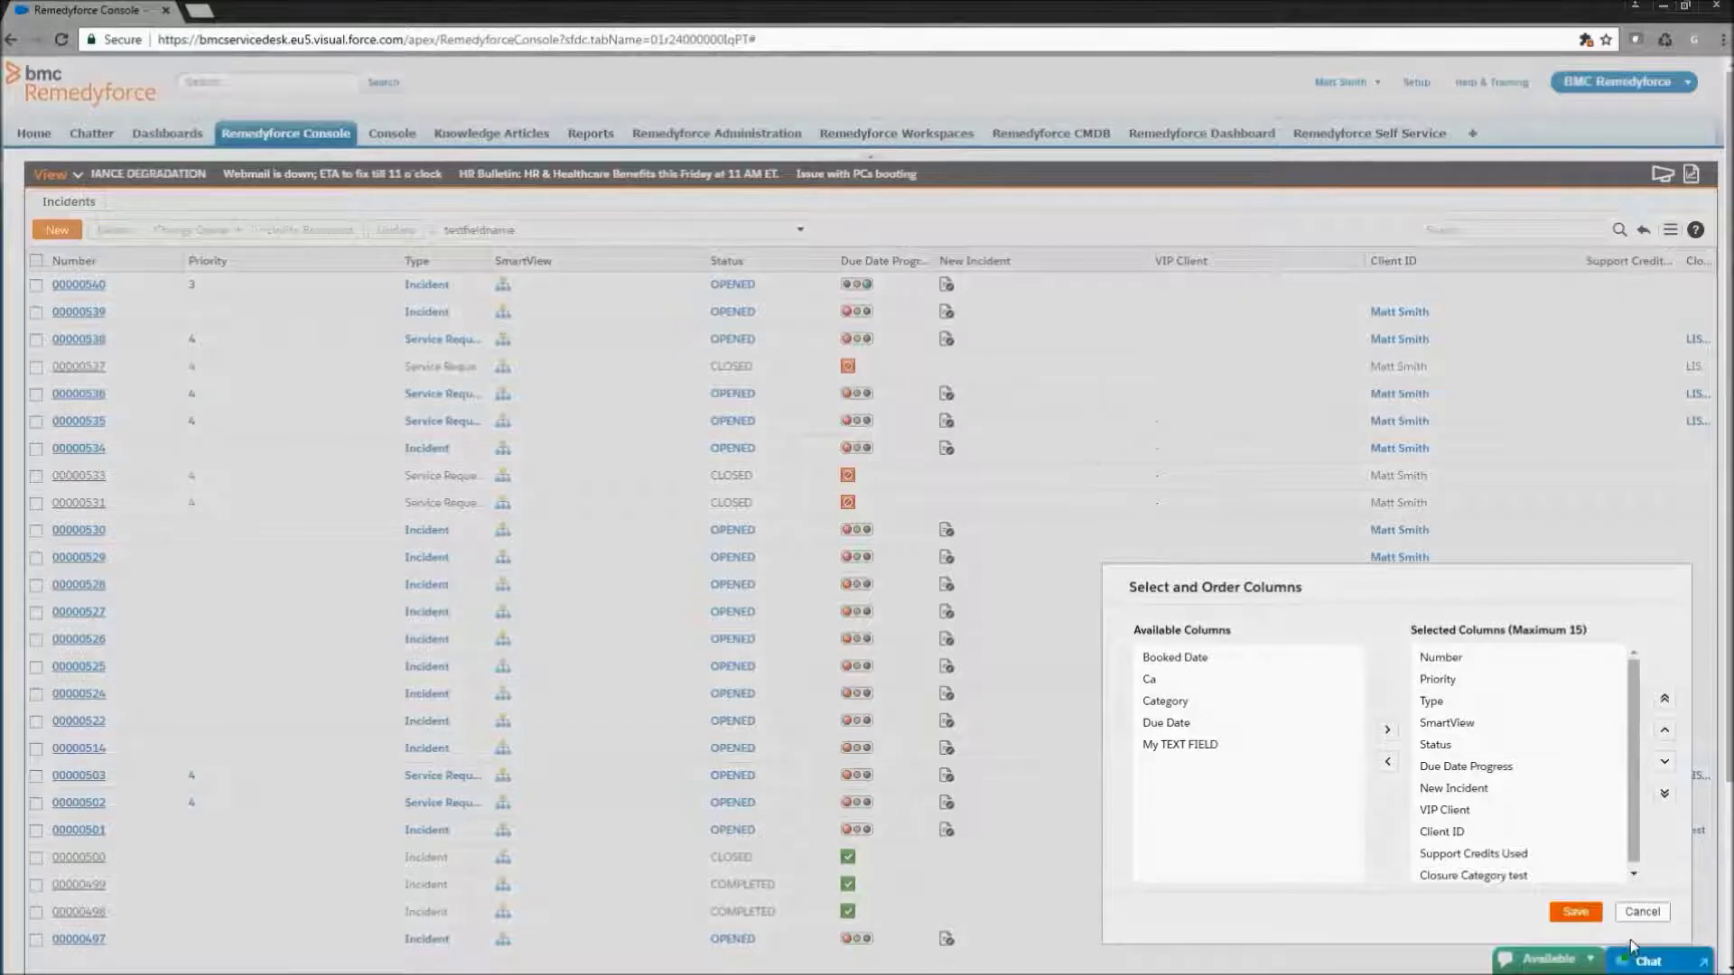
click(1642, 912)
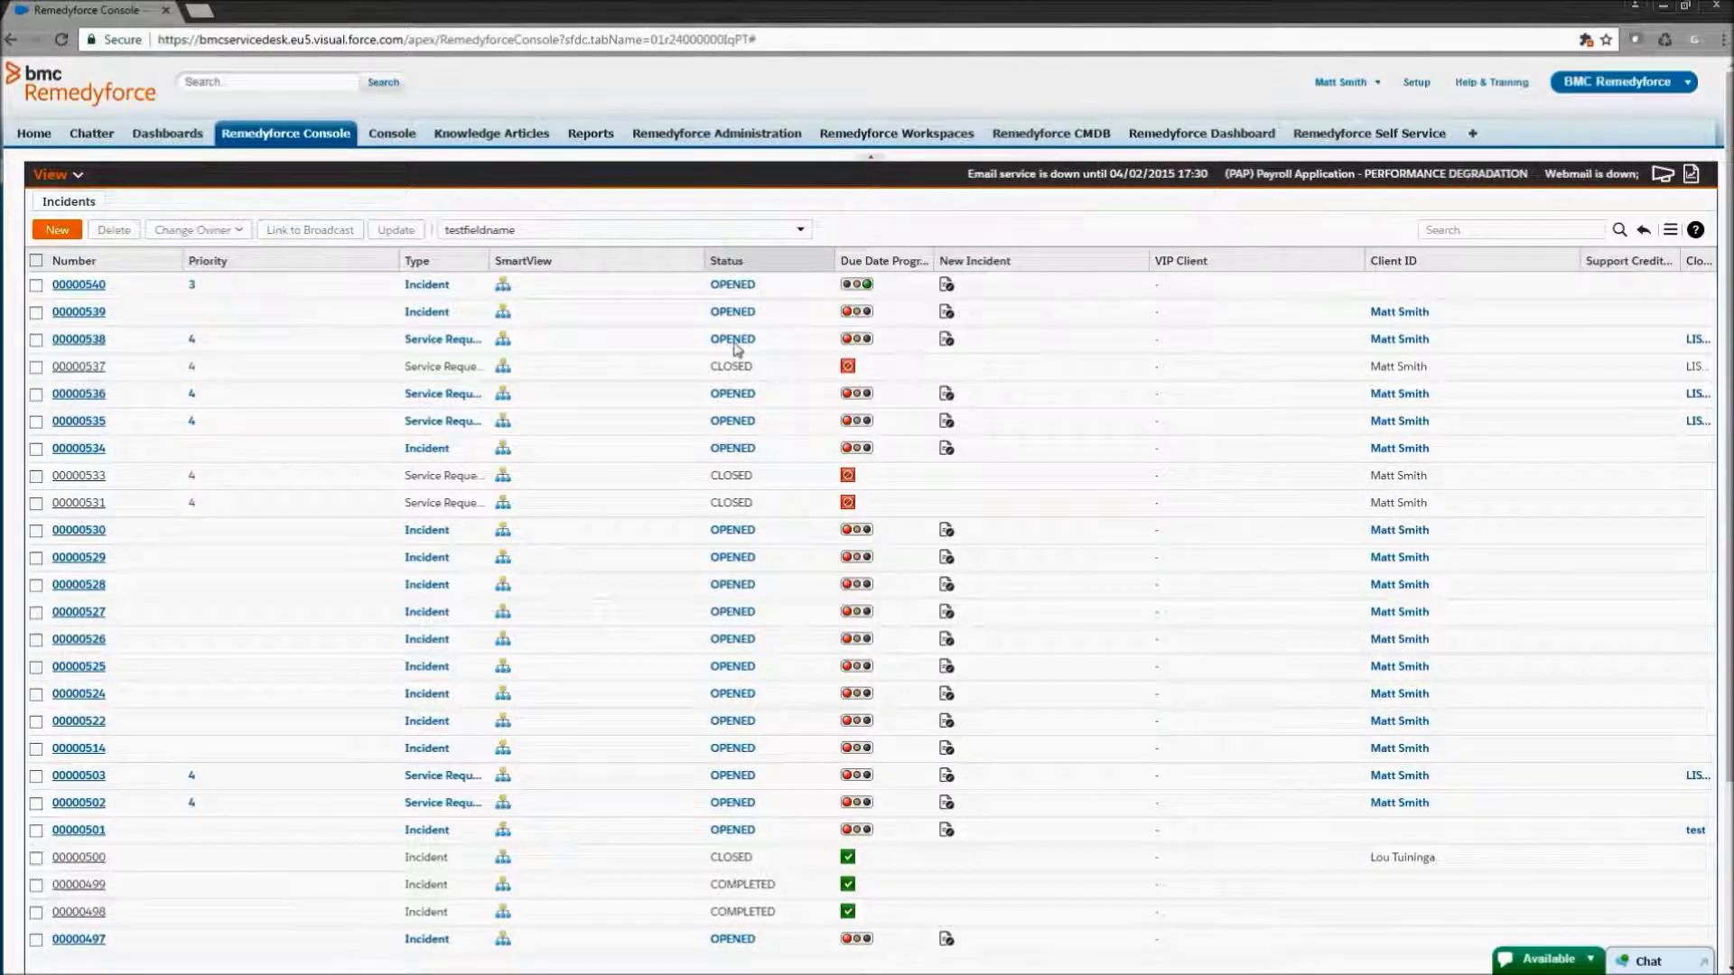
click(79, 448)
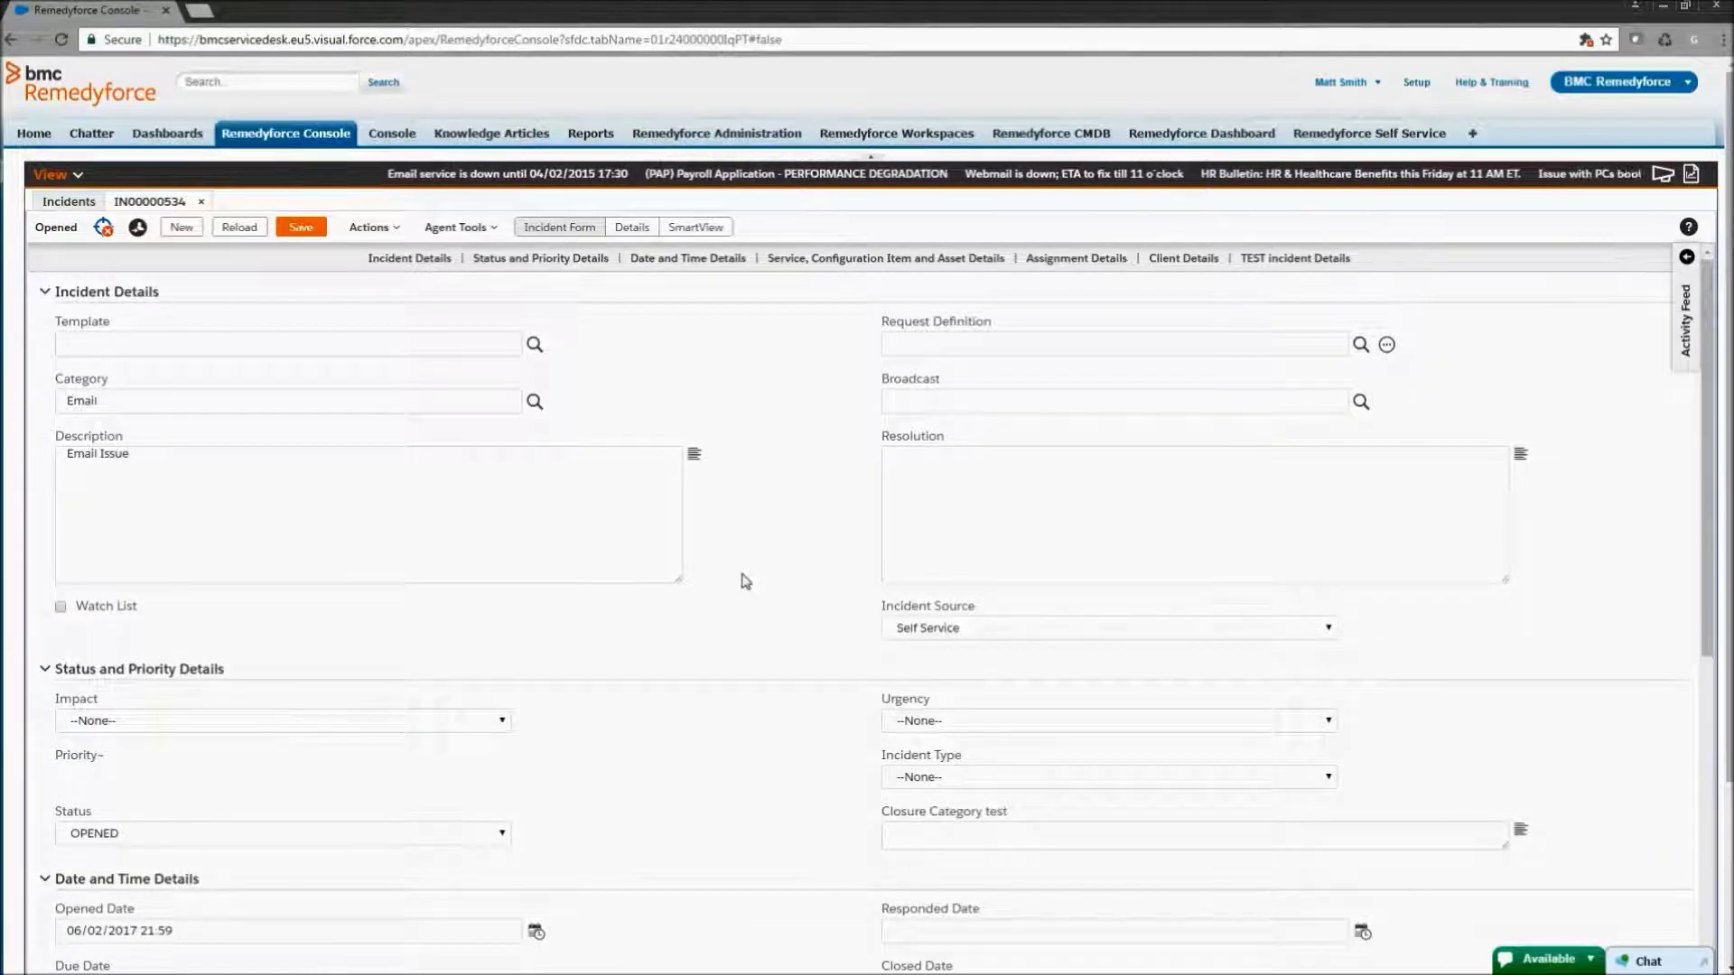
Expand and collapse IN00000534's activity feed, then accept the incident.
click(1686, 260)
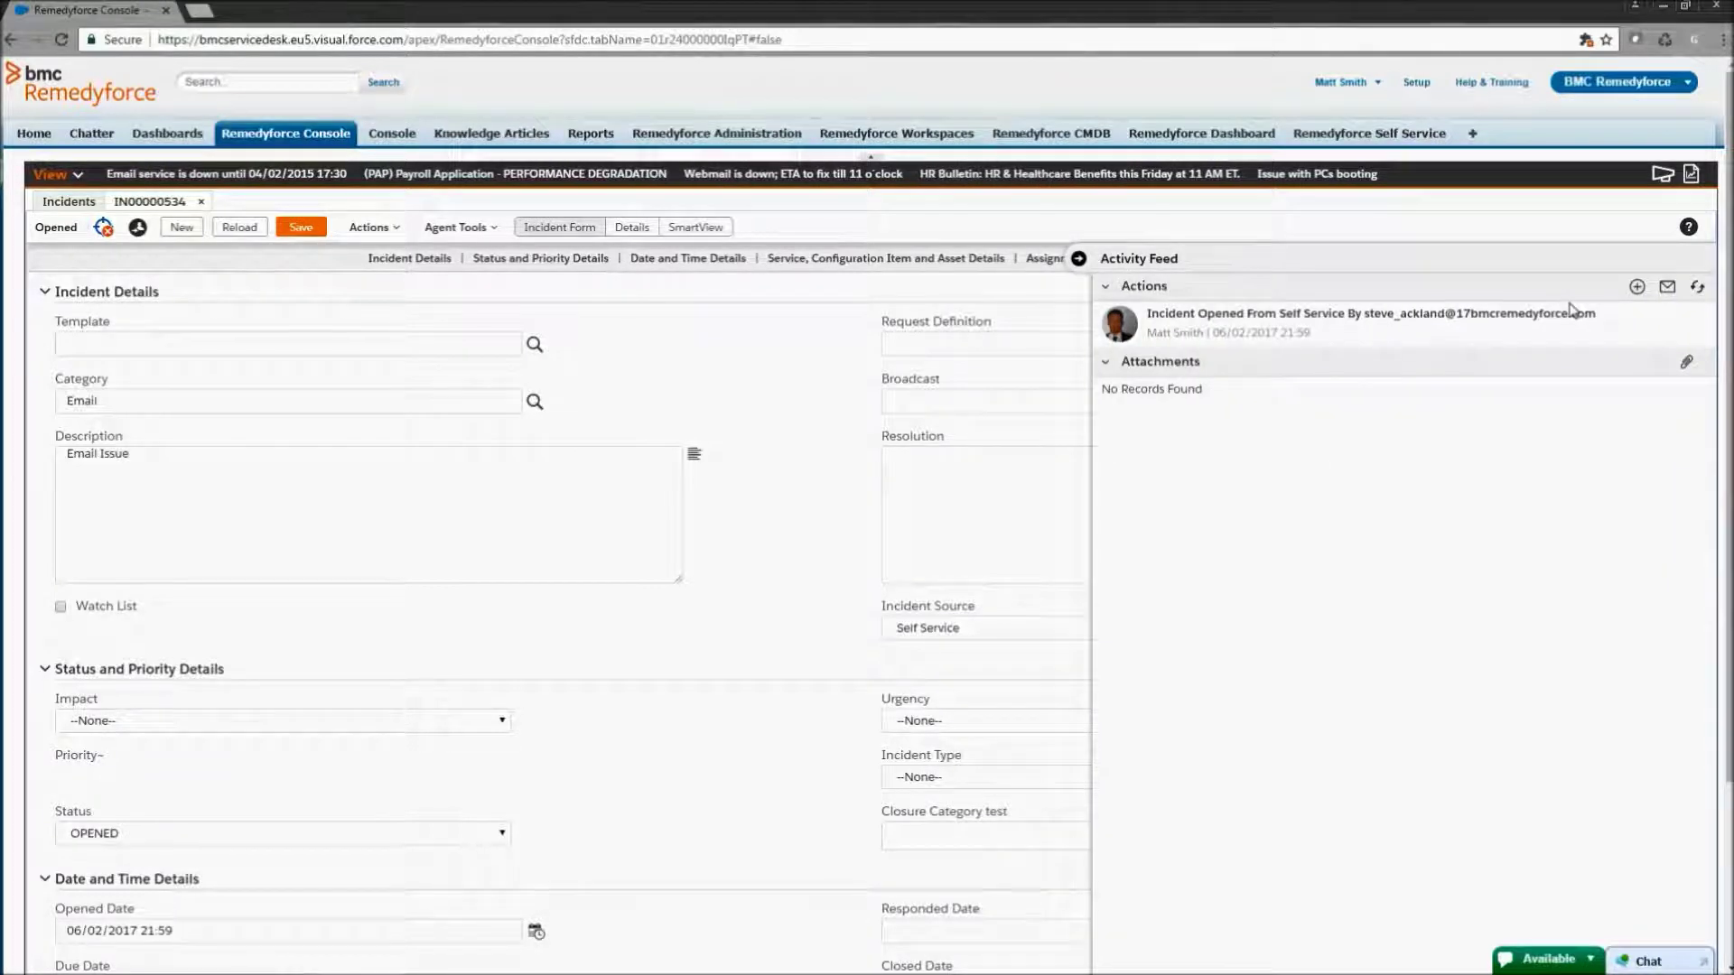
click(1101, 263)
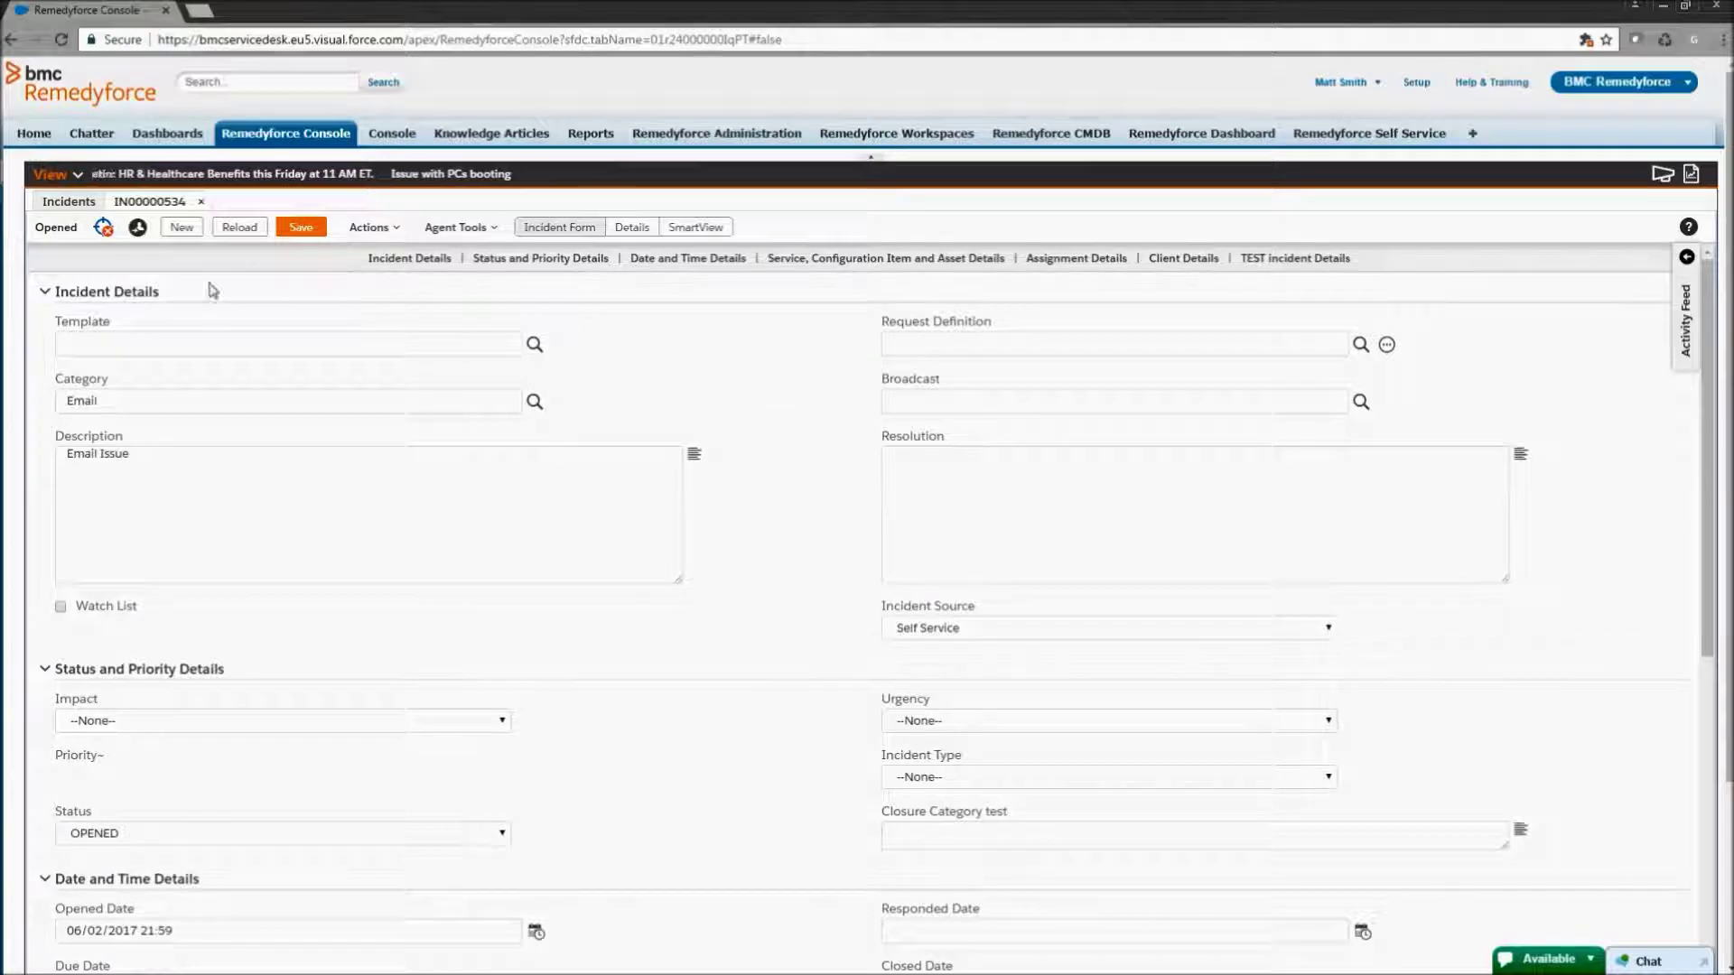
click(137, 227)
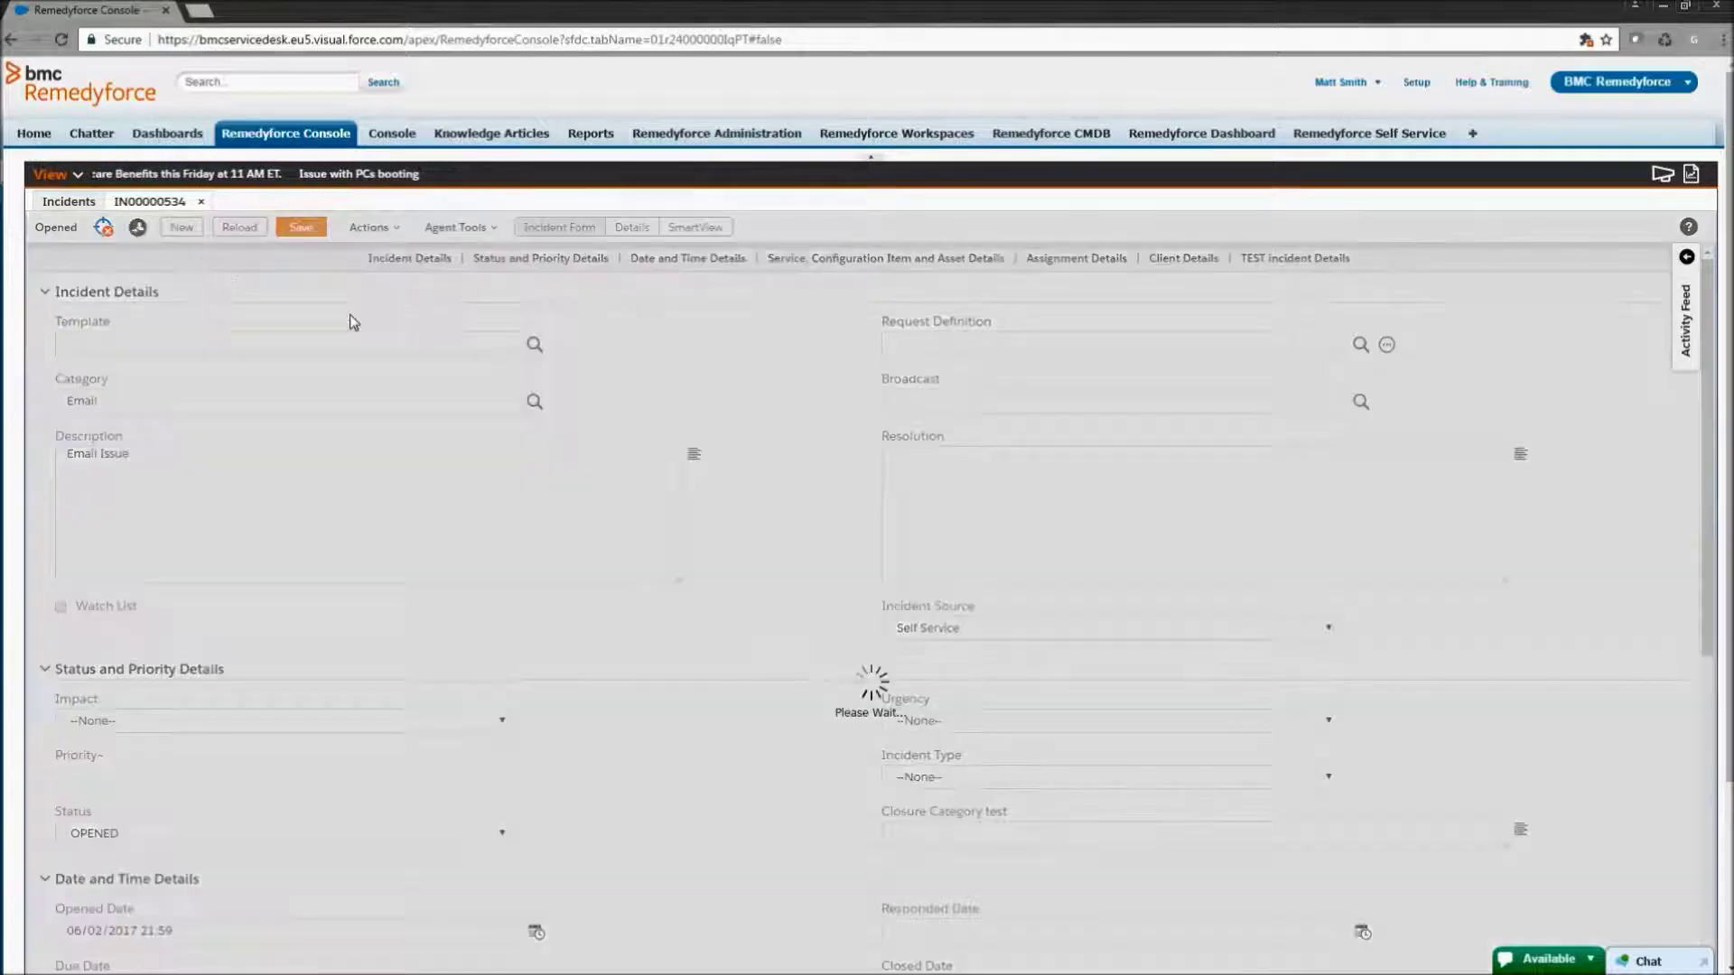
Review the accepted IN00000534 form, then view its SmartView diagram with two linked tasks.
scroll(728, 472, down, 2)
scroll(831, 488, down, 3)
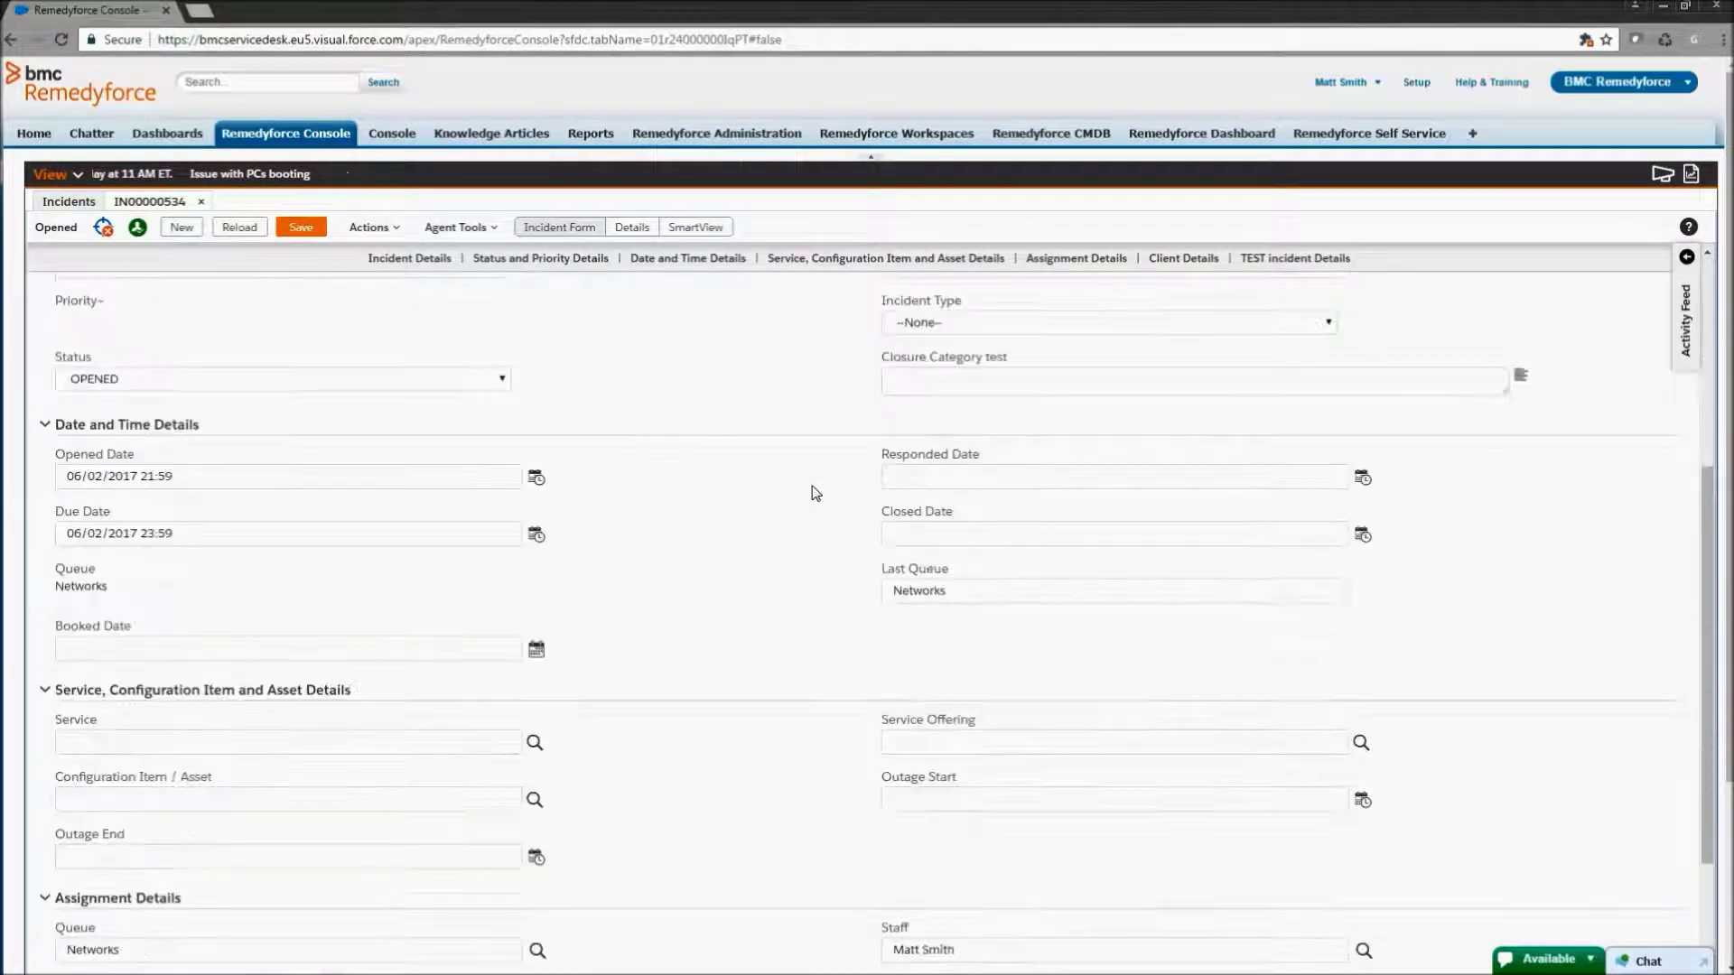
scroll(815, 493, down, 3)
scroll(963, 487, down, 2)
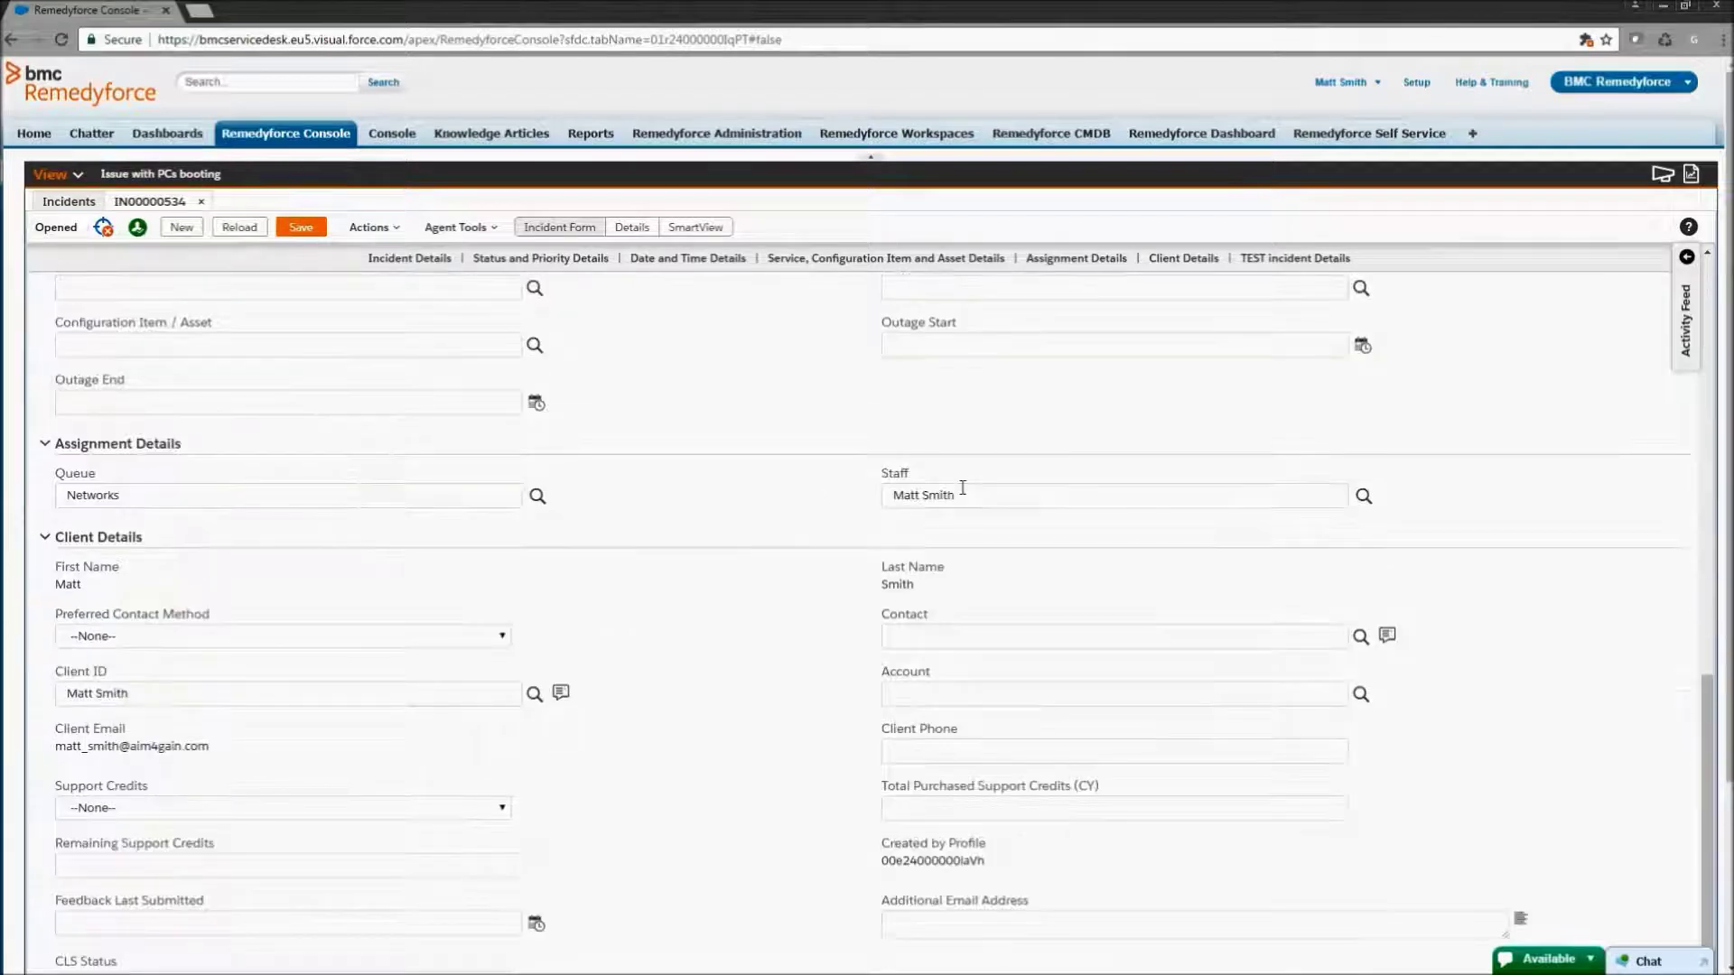
click(963, 488)
click(766, 535)
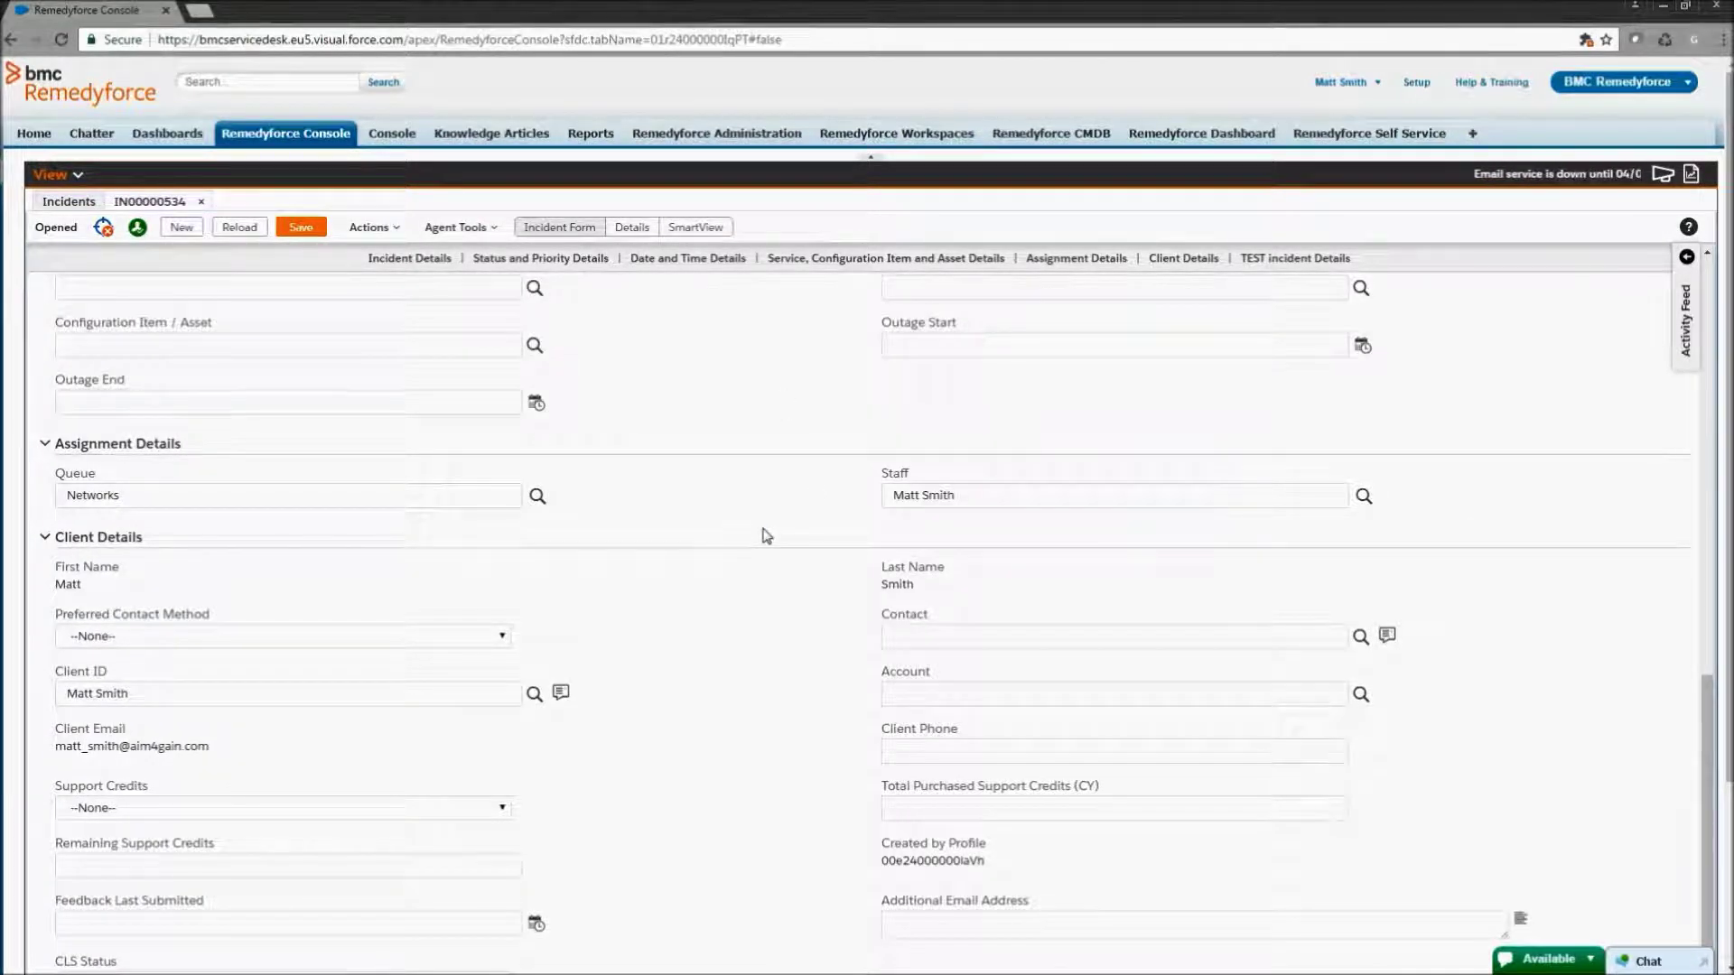
click(681, 233)
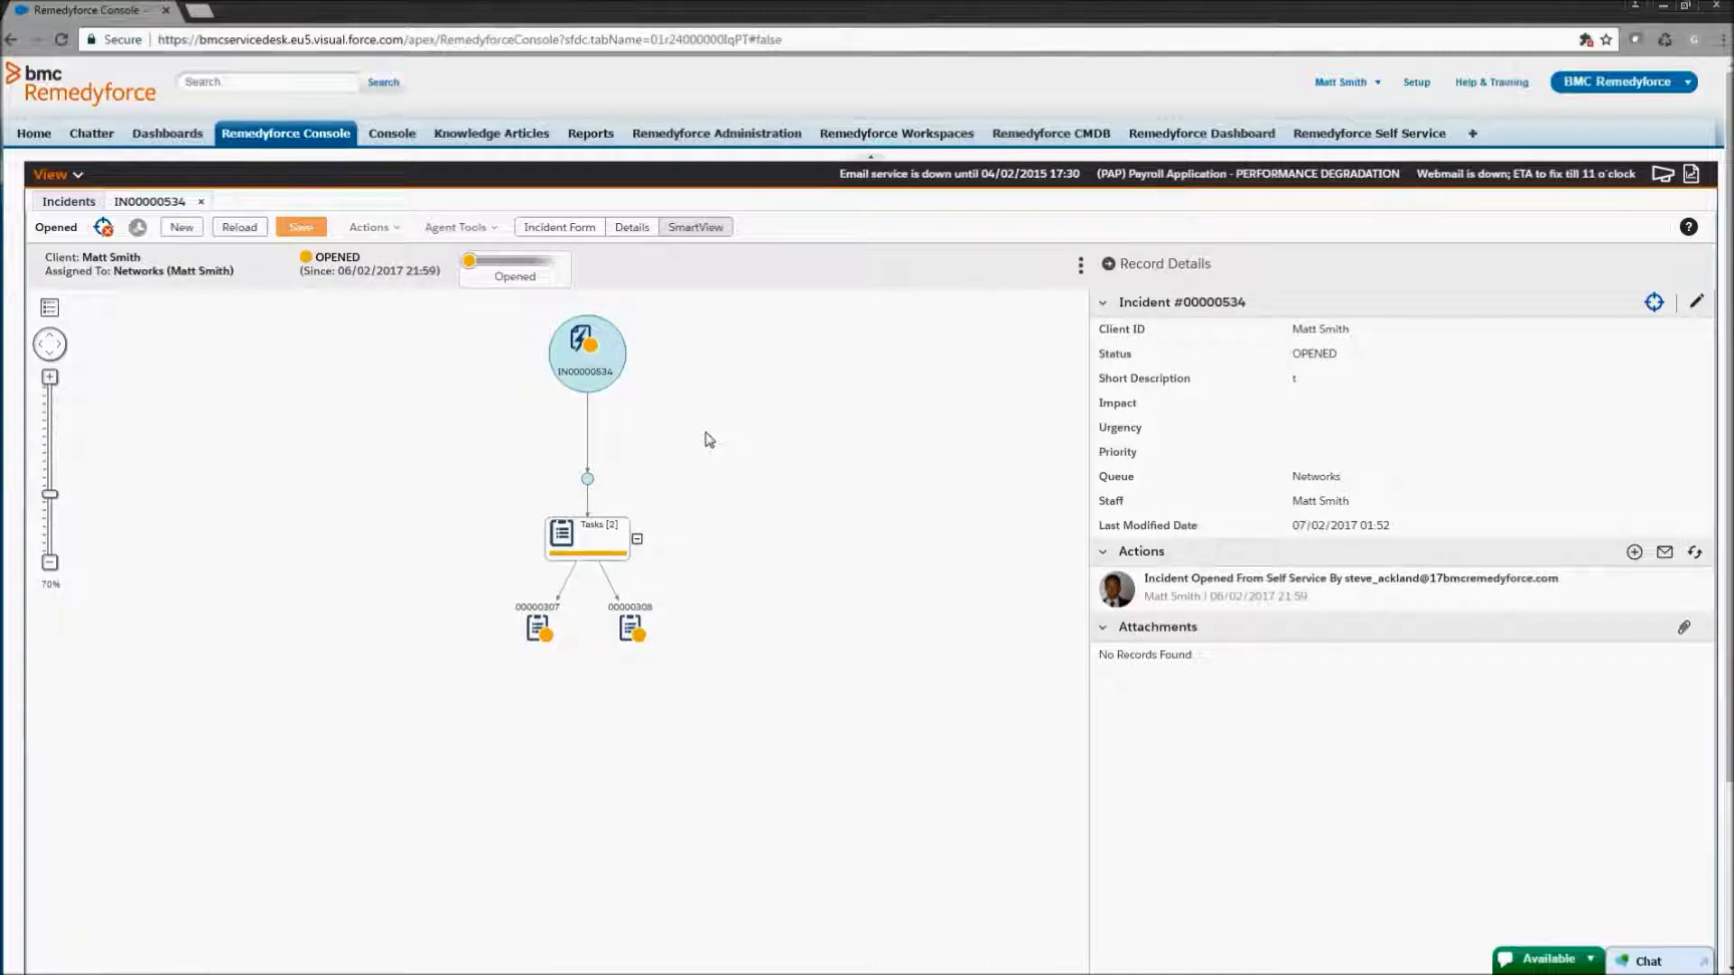
click(558, 232)
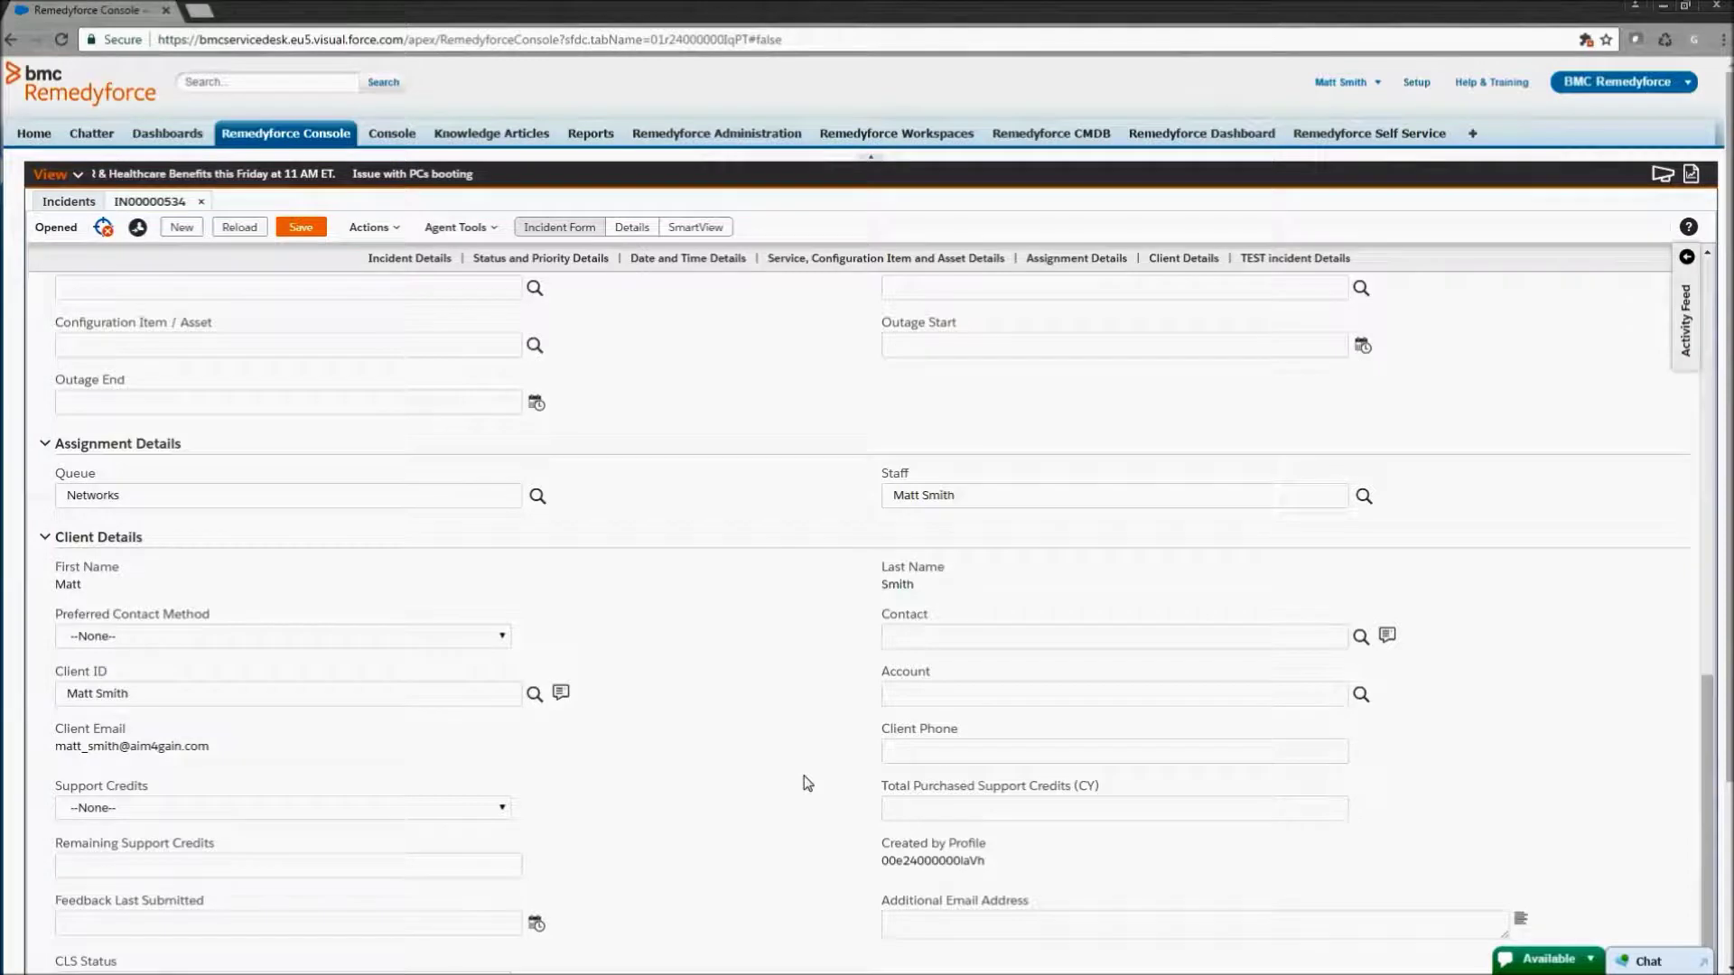
Scroll the IN00000534 form down to the CLS Status and TEST incident details.
scroll(654, 642, down, 3)
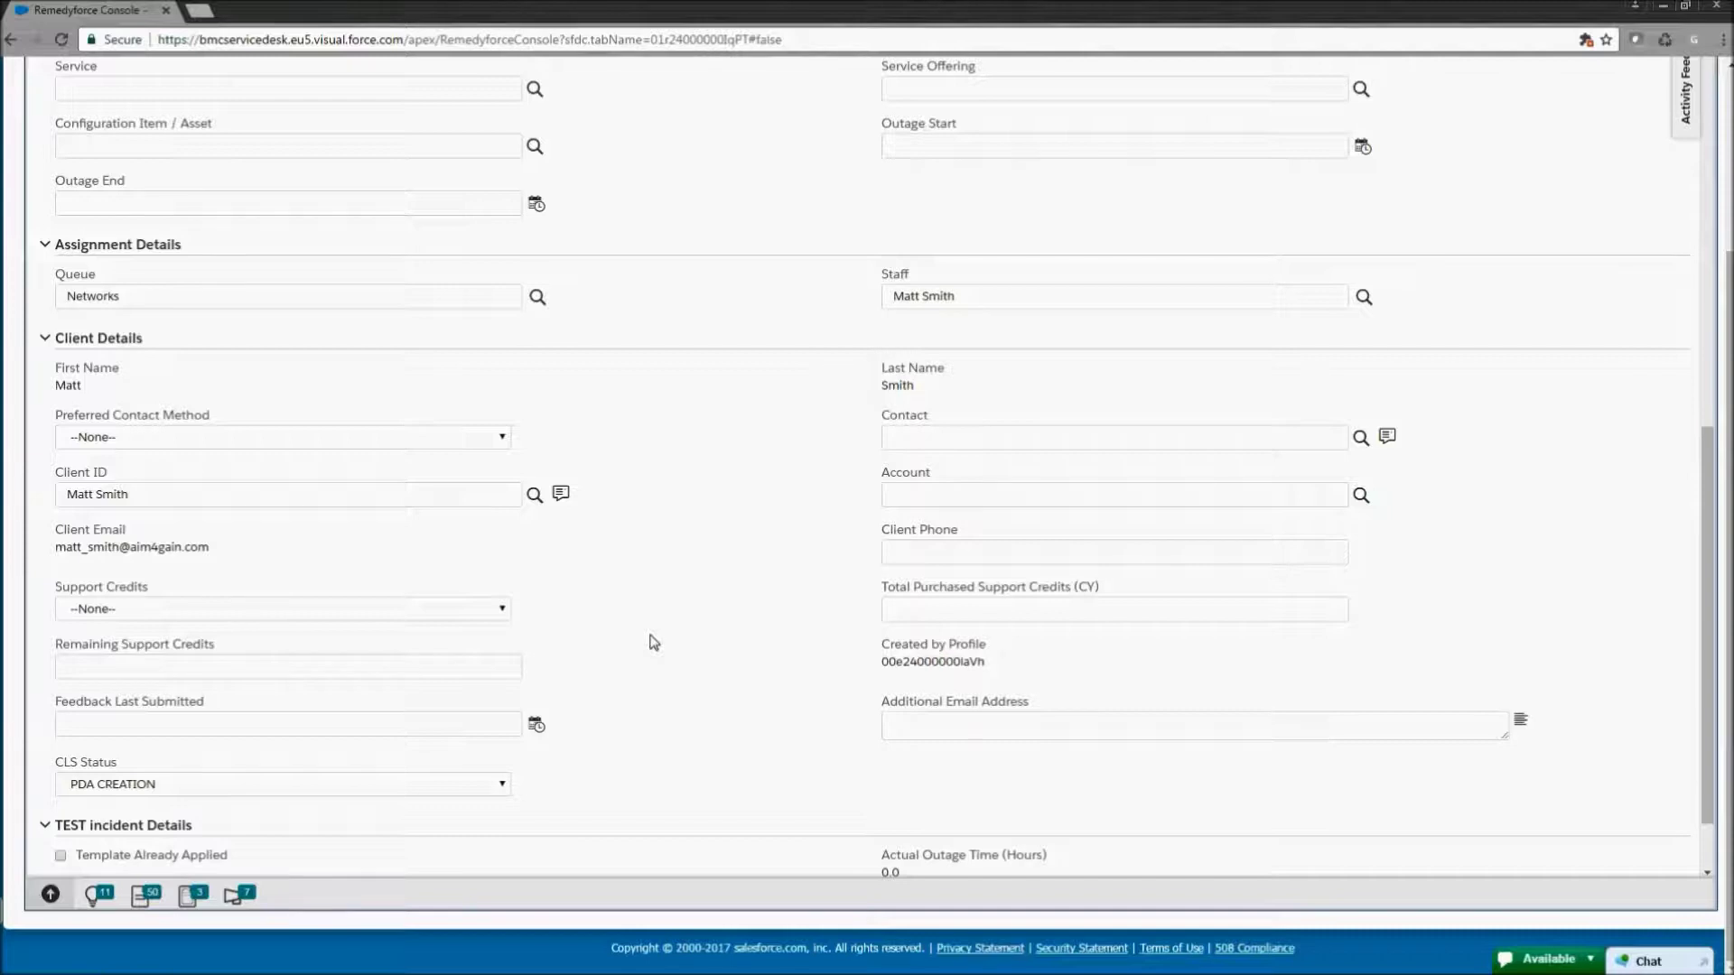
Show IN00000534's suggested knowledge articles and open article KBA43.
click(97, 894)
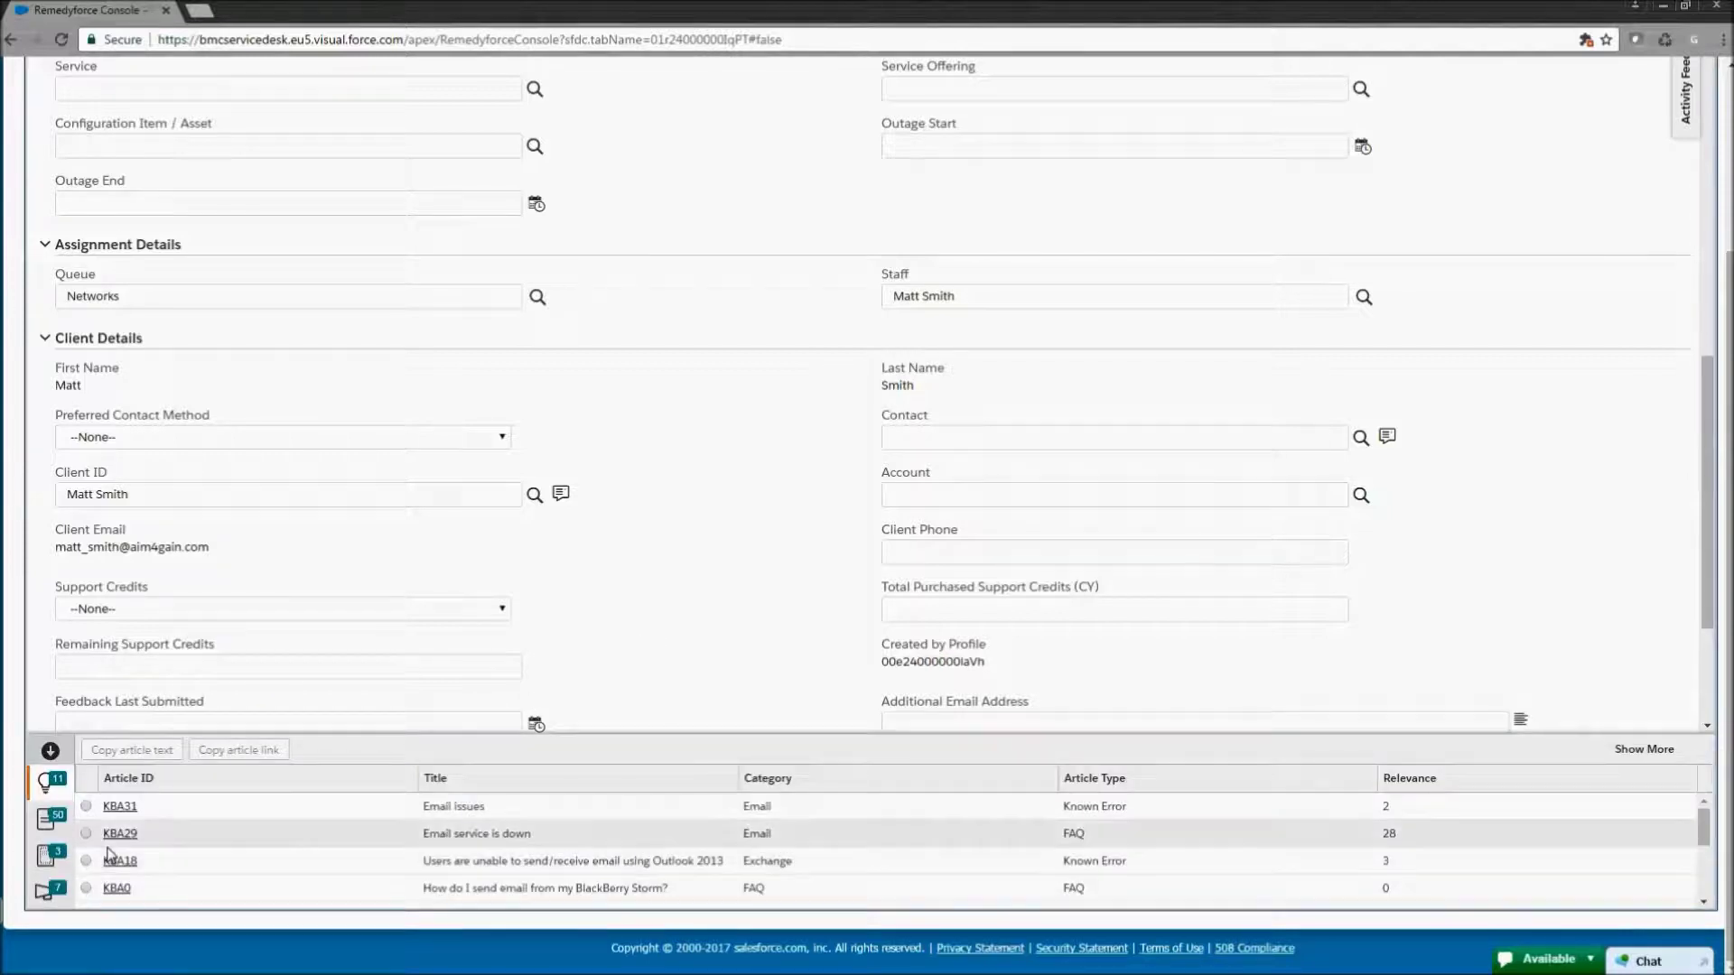
scroll(109, 854, down, 1)
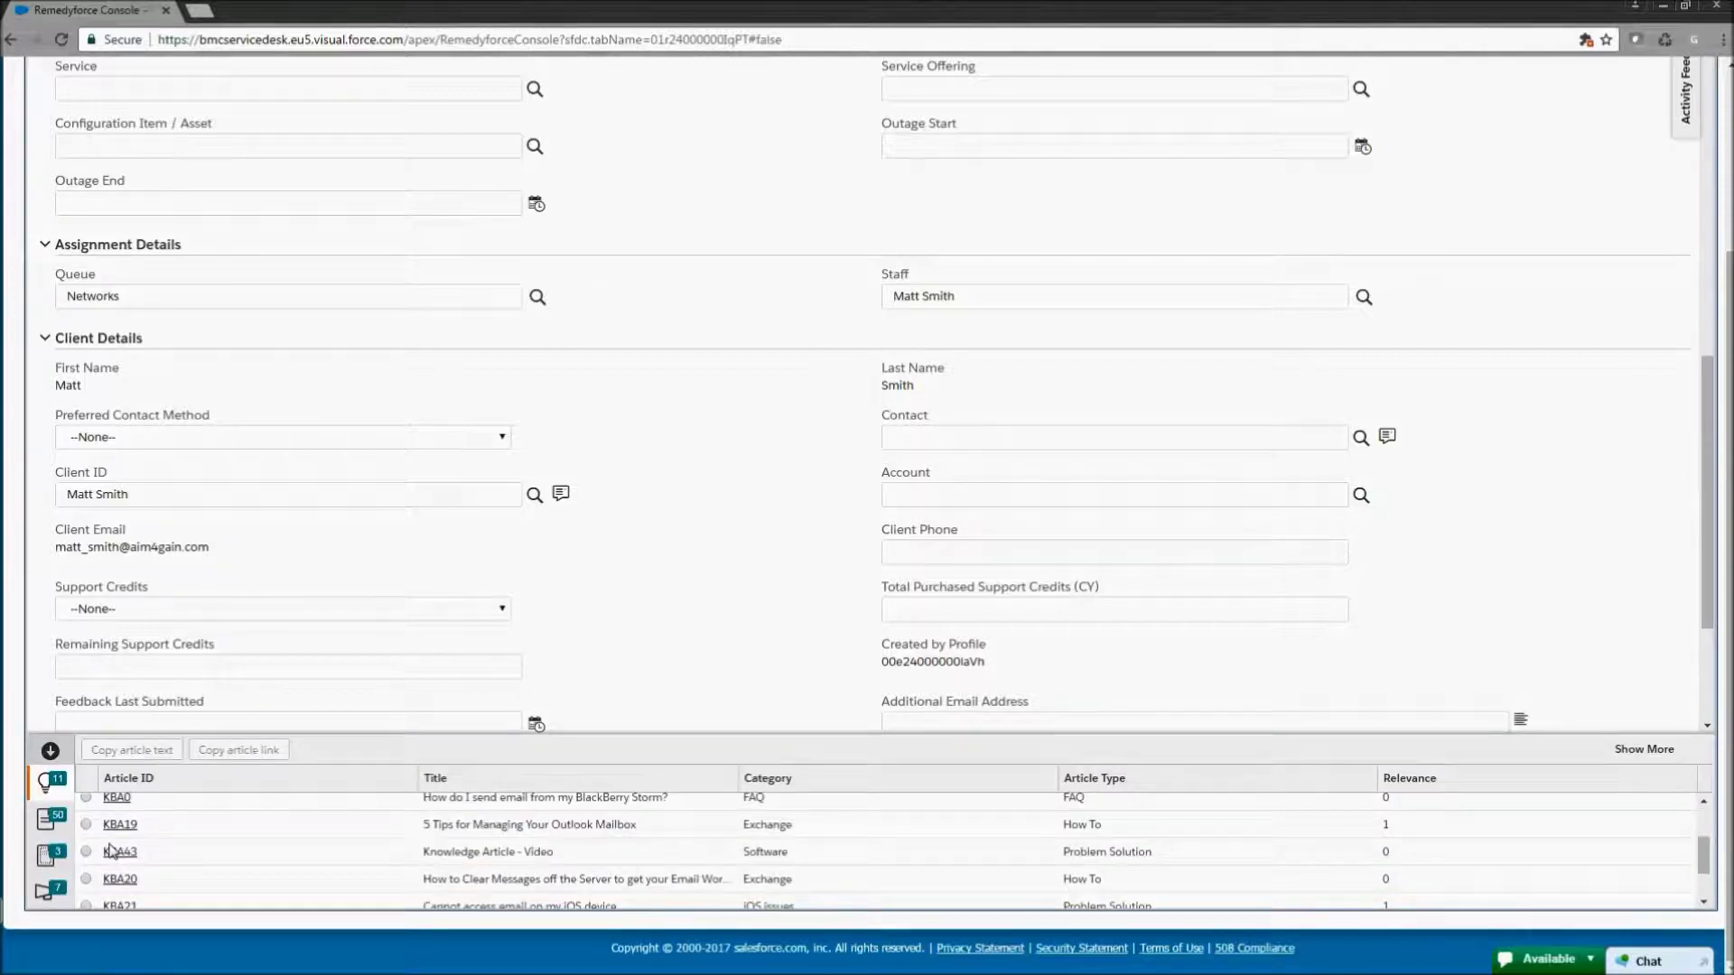
click(113, 851)
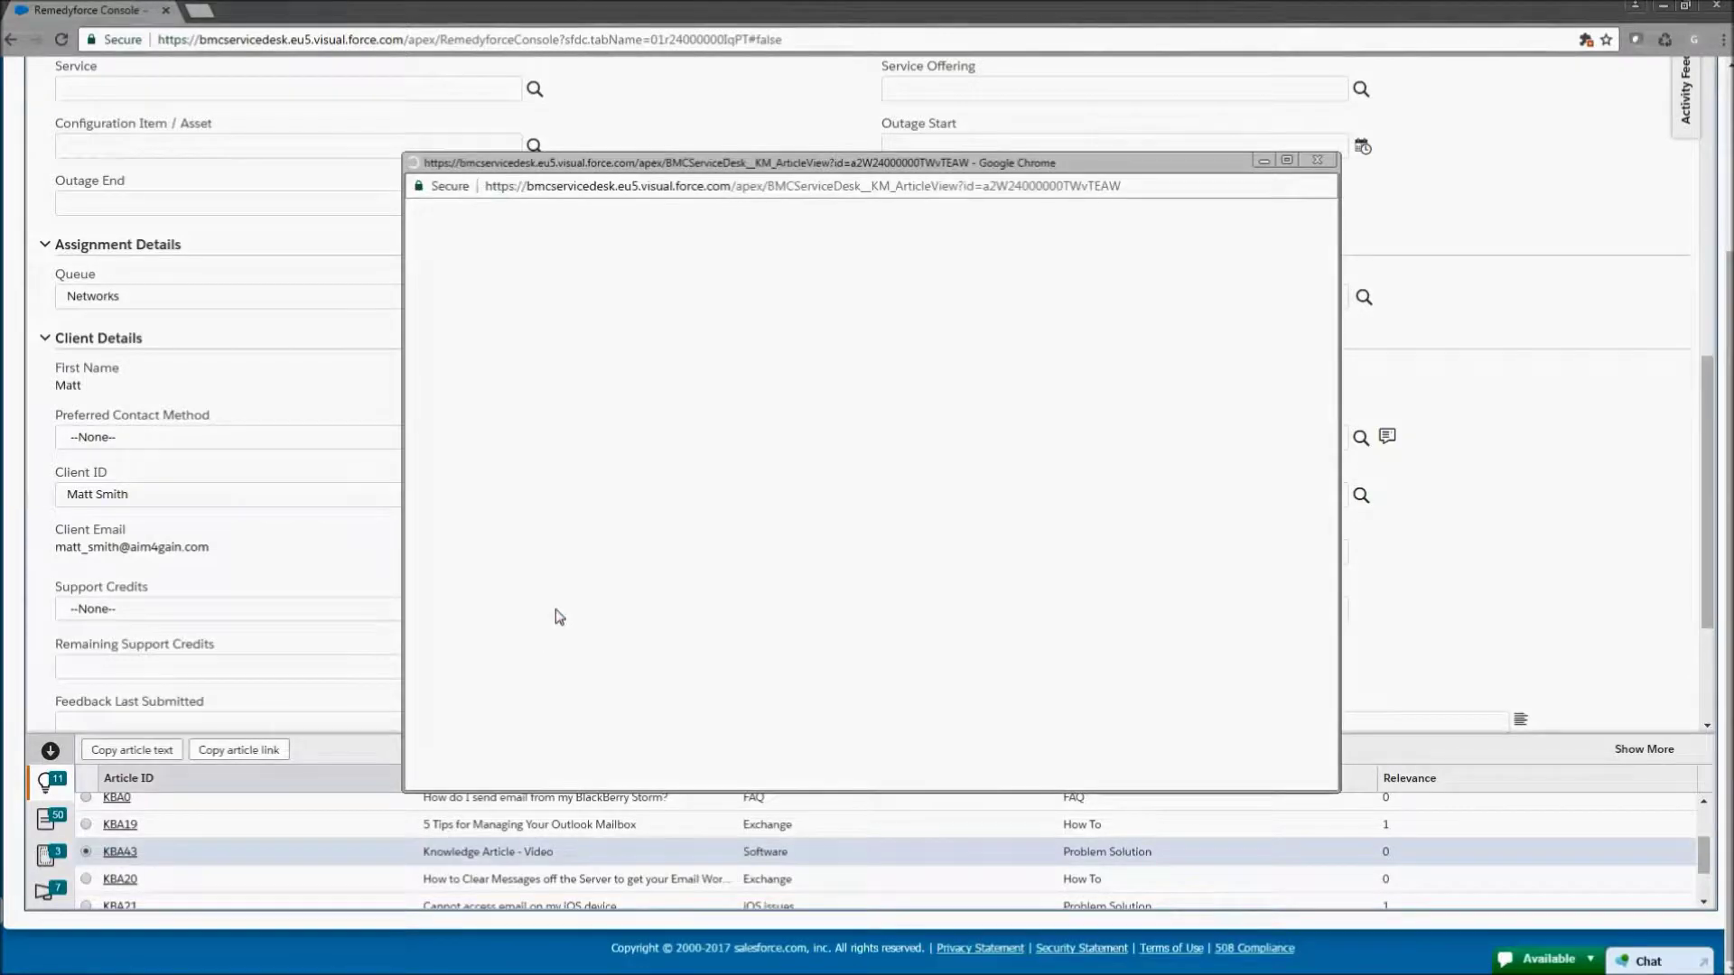